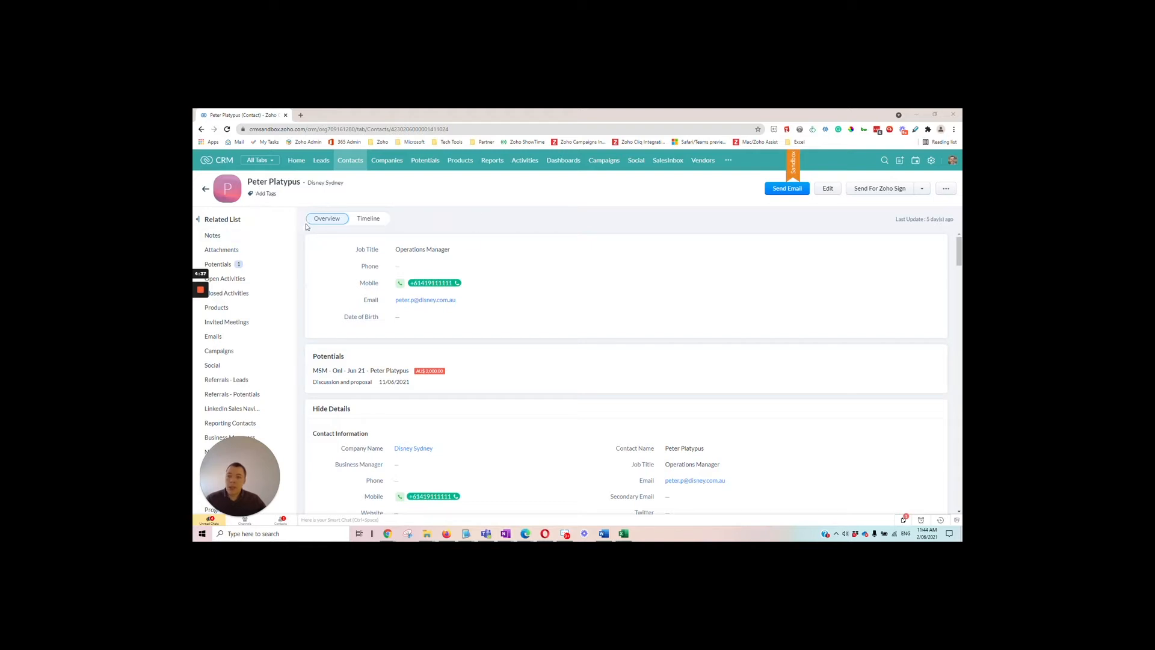
Run the Google Contact Name link from the contact's record and return to the record
scroll(284, 246, "down", 5)
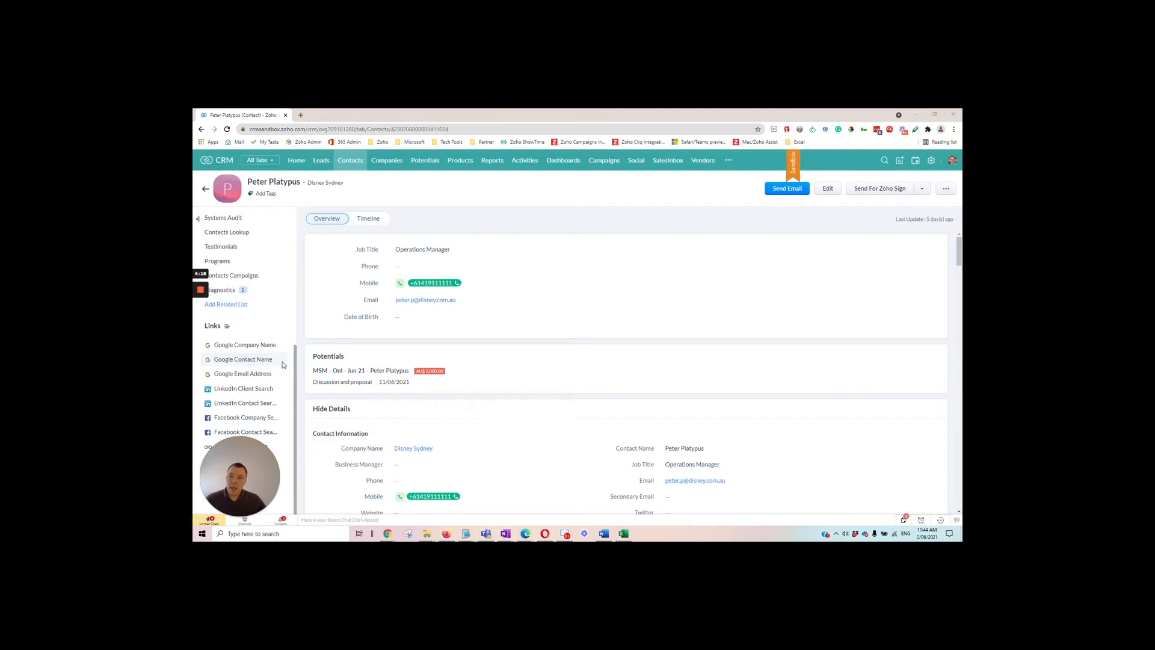
left_click(258, 360)
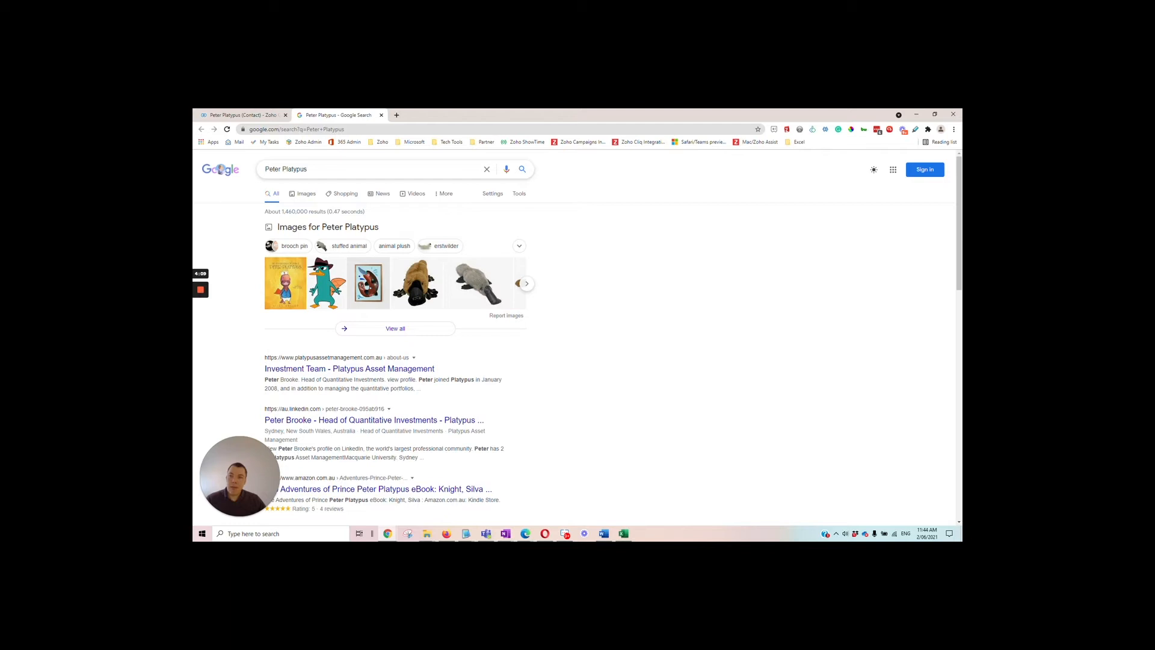
left_click(247, 115)
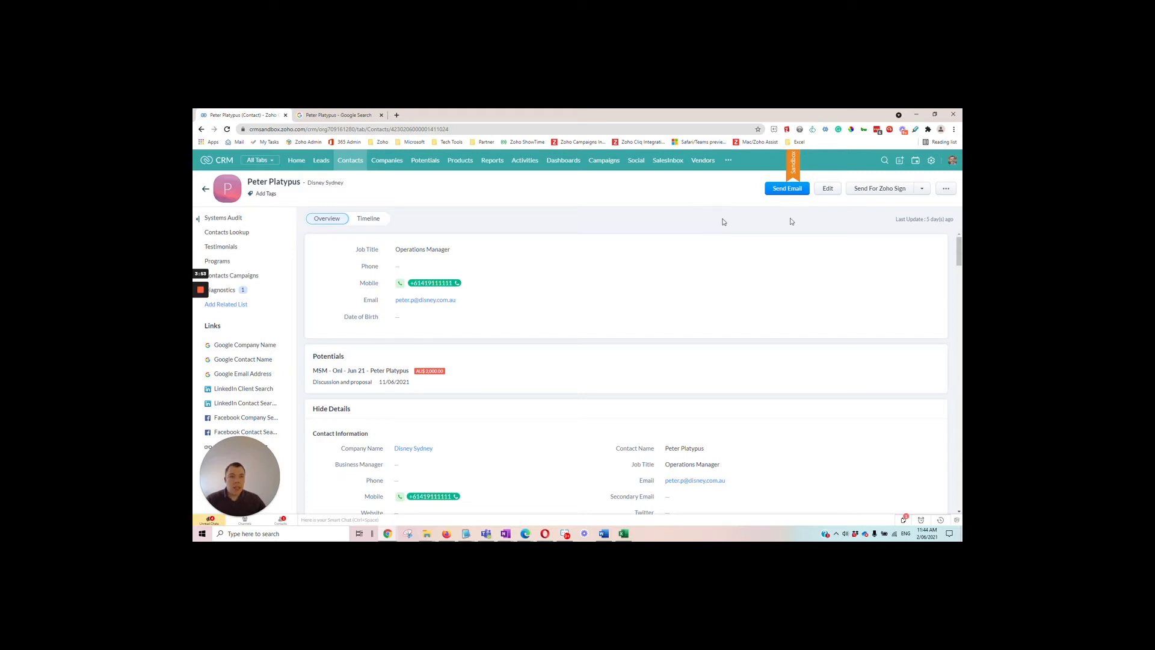
Open the links and buttons settings of the Contacts module in the CRM setup
left_click(931, 162)
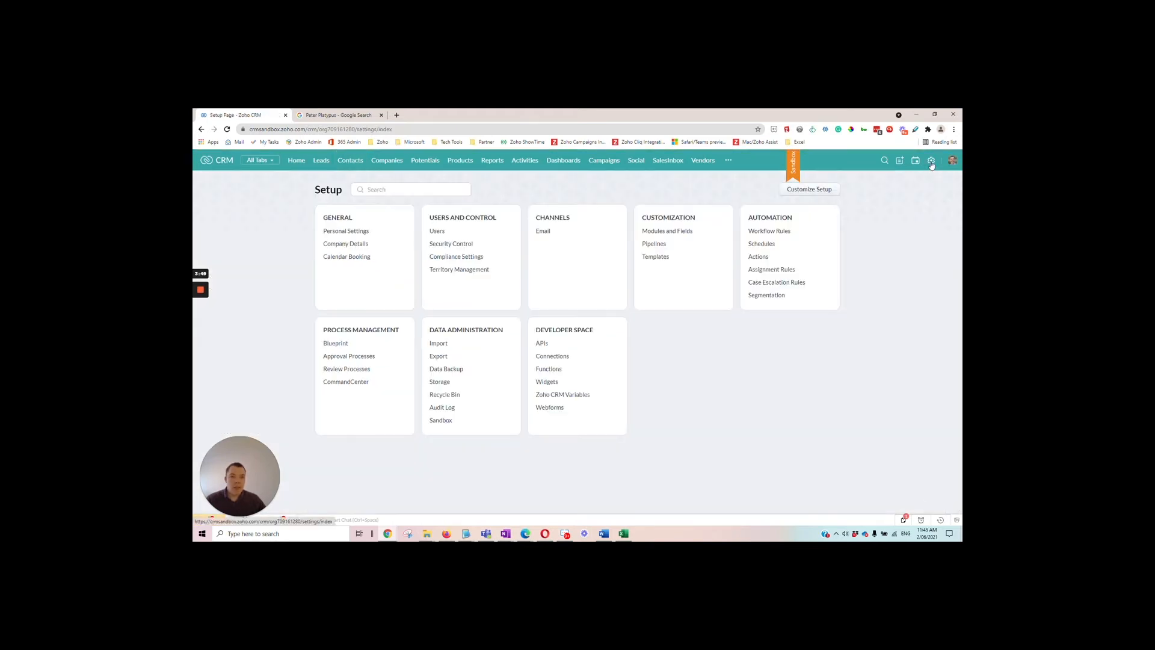
left_click(676, 233)
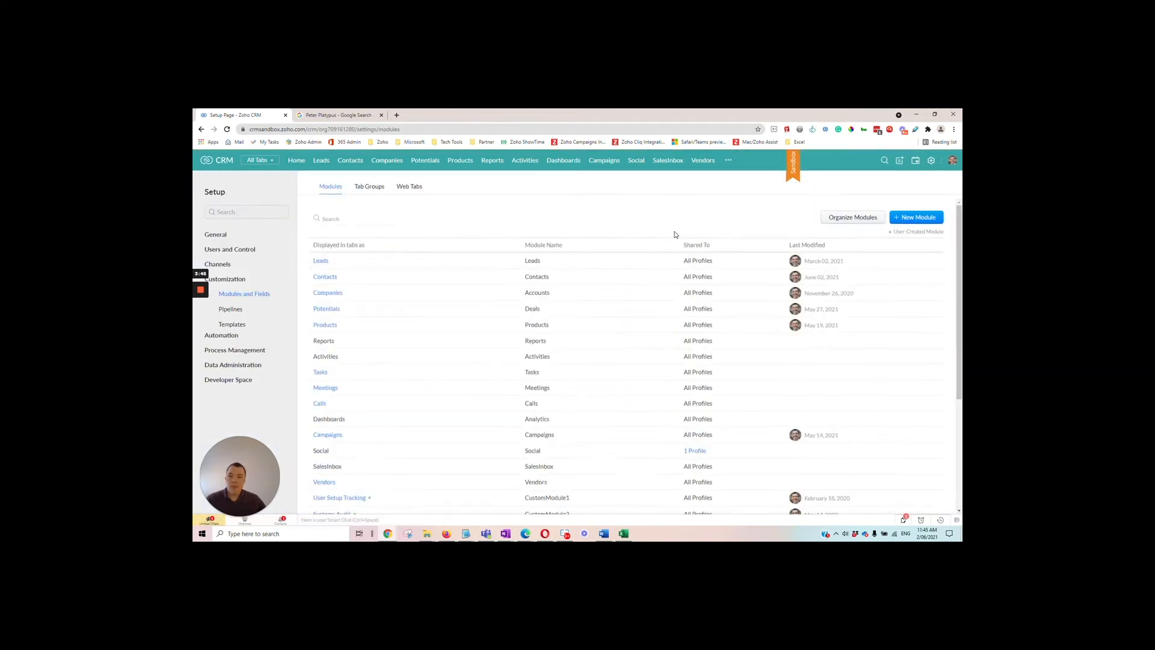
left_click(324, 276)
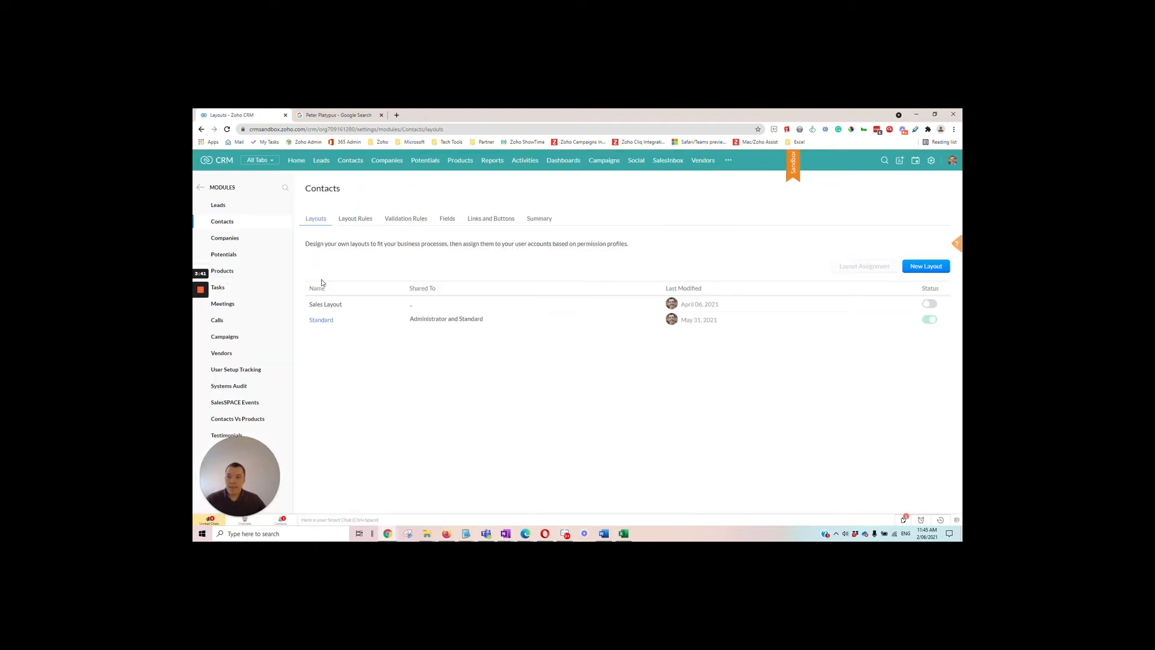
left_click(498, 222)
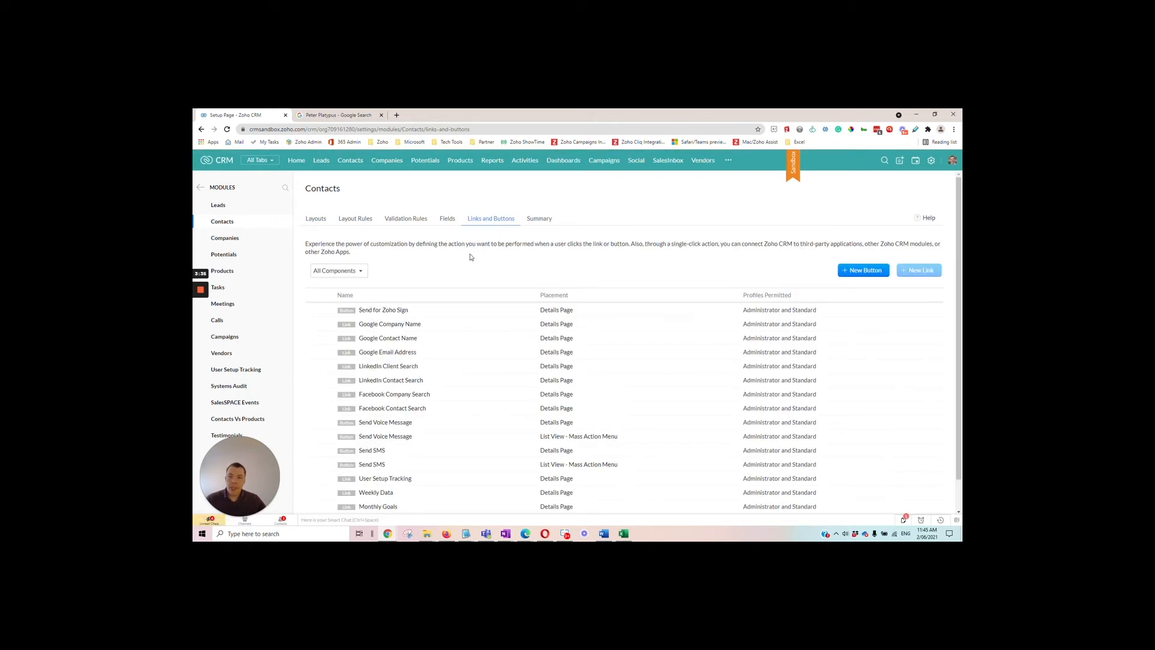
Open the Google Contact Name link for editing and examine the base address and merge fields in its URL
scroll(414, 280, "down", 1)
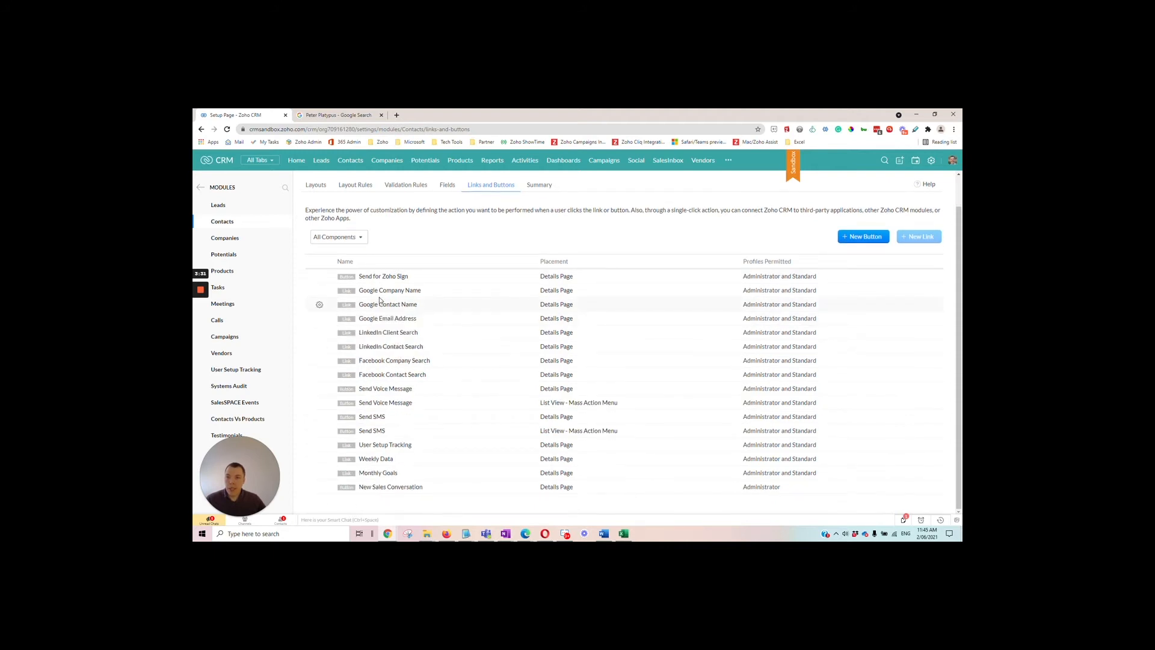
mouse_move(404, 309)
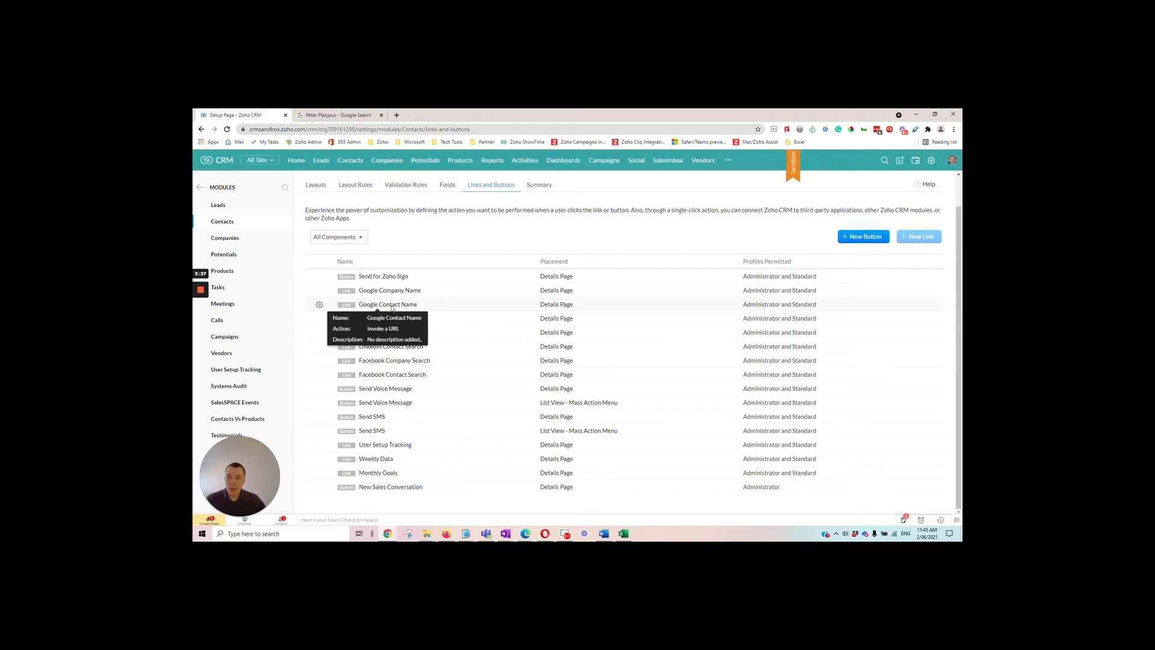
left_click(320, 307)
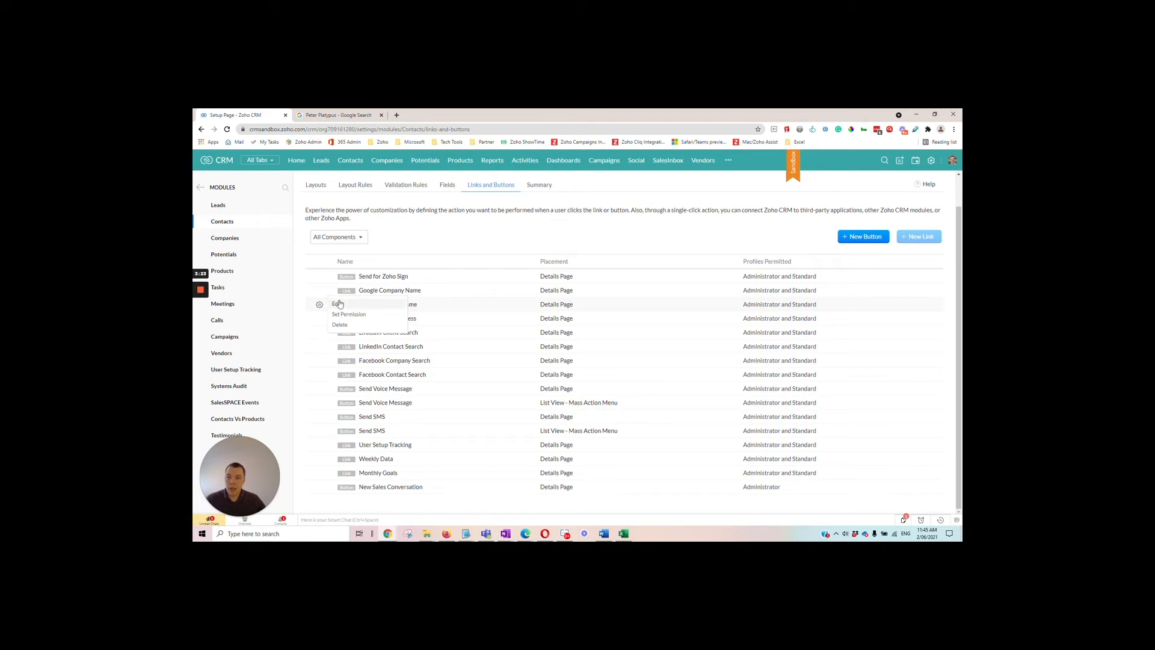
left_click(337, 304)
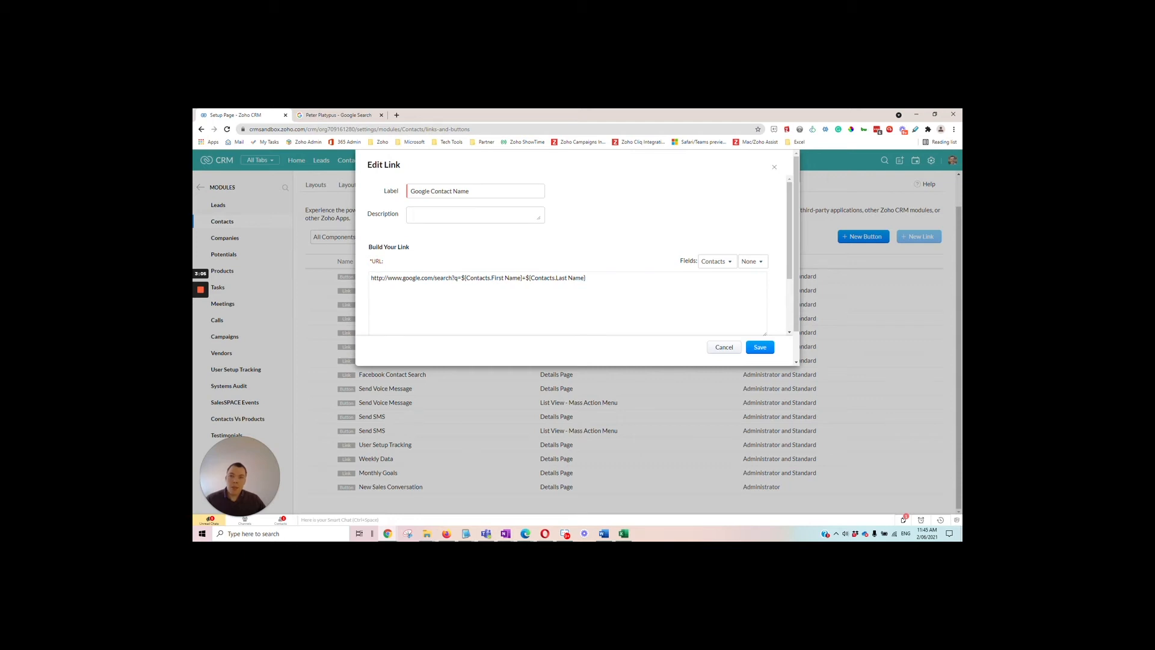
left_click_drag(370, 278, 434, 277)
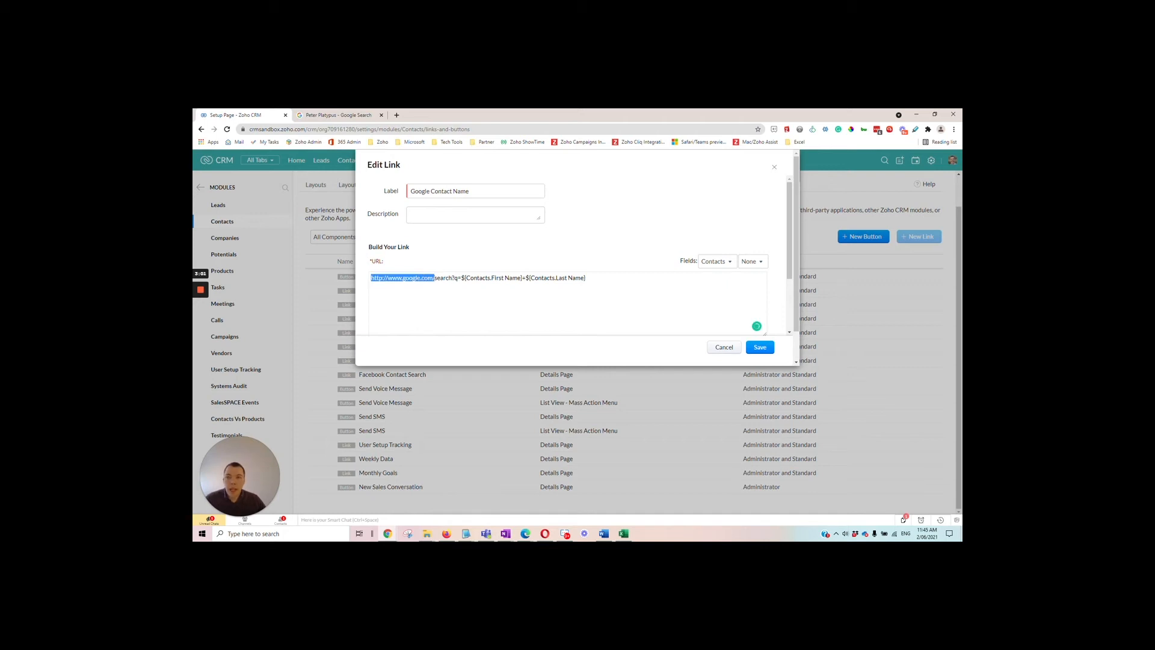
left_click(460, 277)
left_click_drag(469, 277, 512, 277)
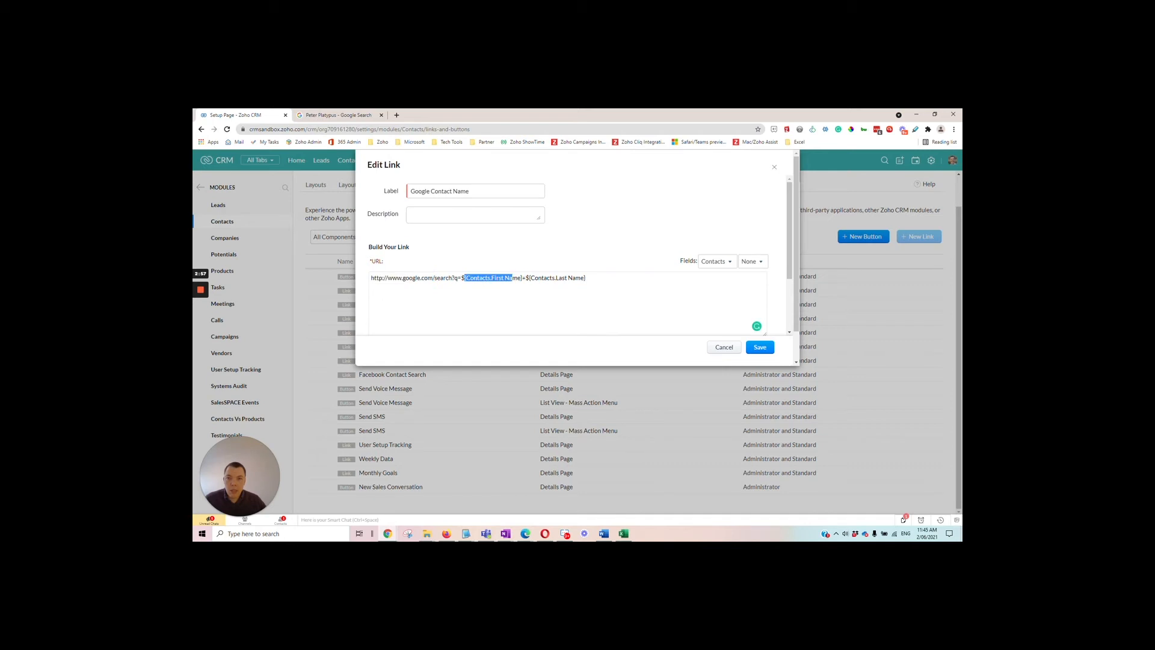
left_click(595, 283)
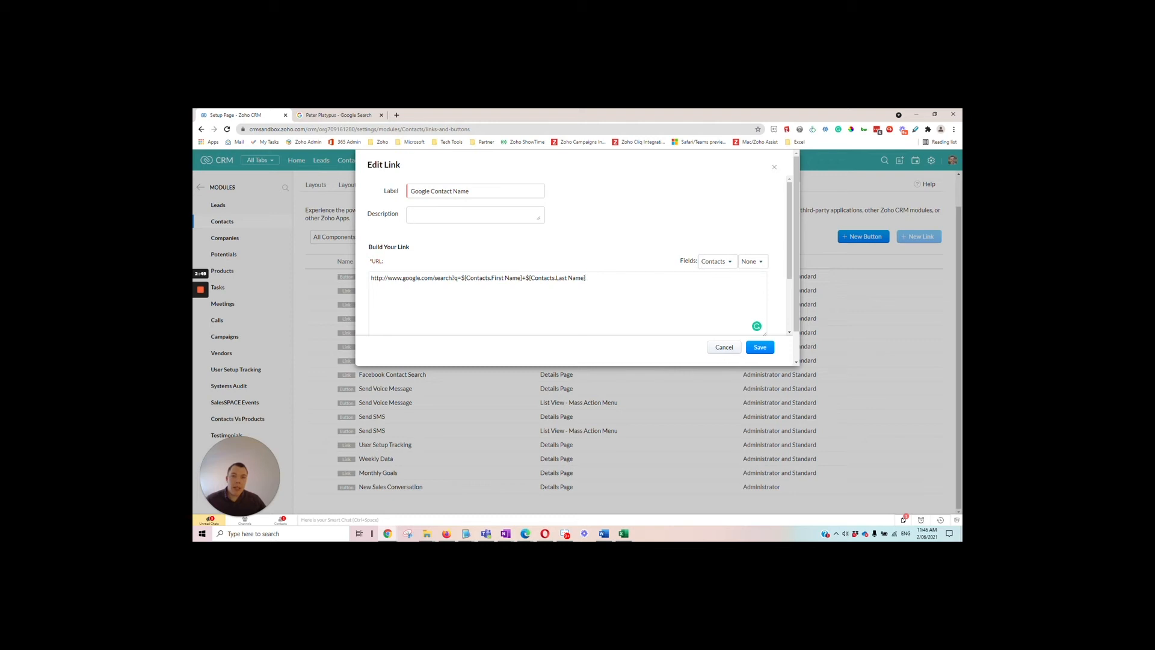
Append the Company Name merge field from Contacts to the end of the link's URL
left_click(726, 265)
left_click(725, 293)
left_click(752, 262)
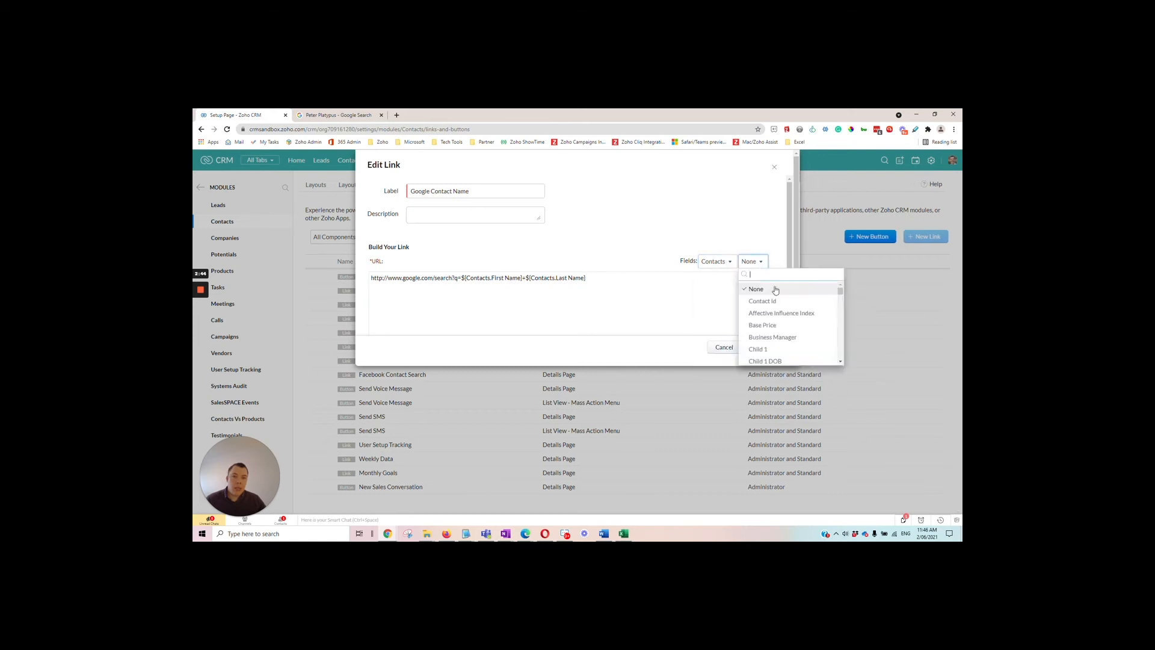
left_click(841, 299)
left_click_drag(842, 299, 843, 306)
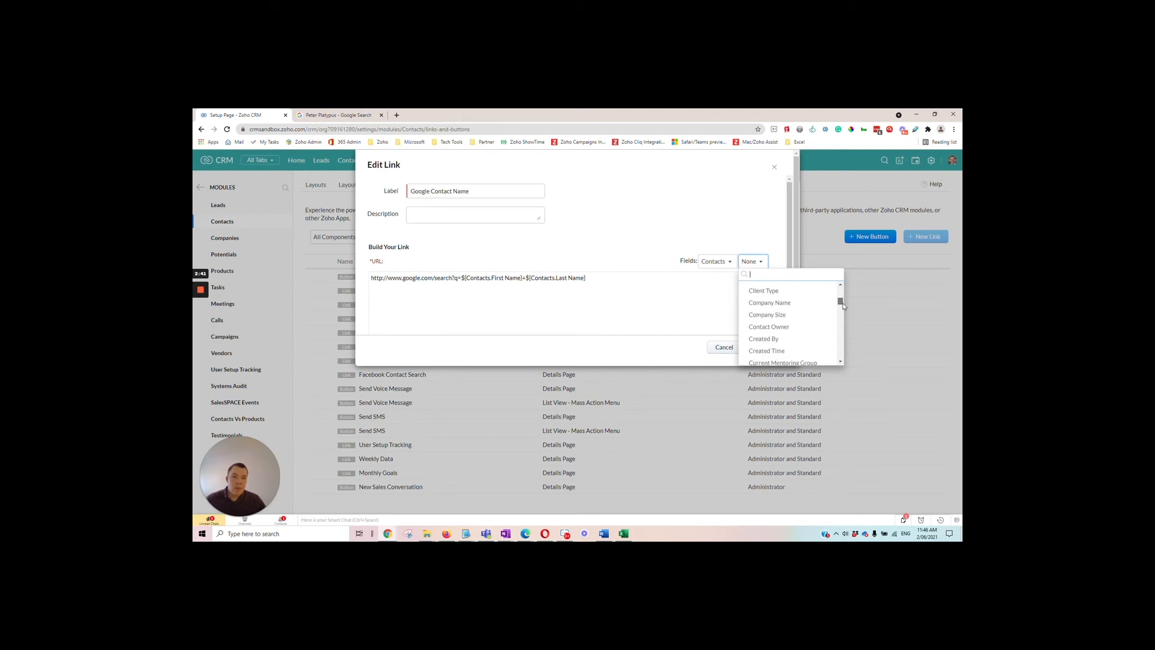
left_click(782, 302)
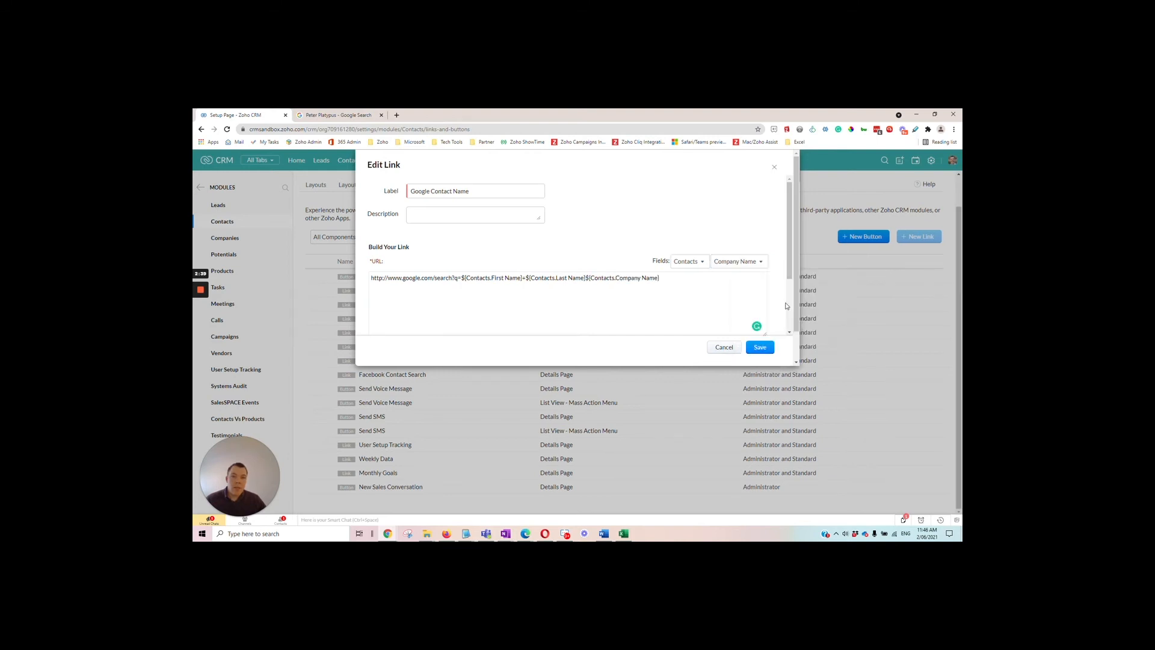
Remove the Company Name merge field from the end of the link's URL
left_click_drag(660, 277, 590, 277)
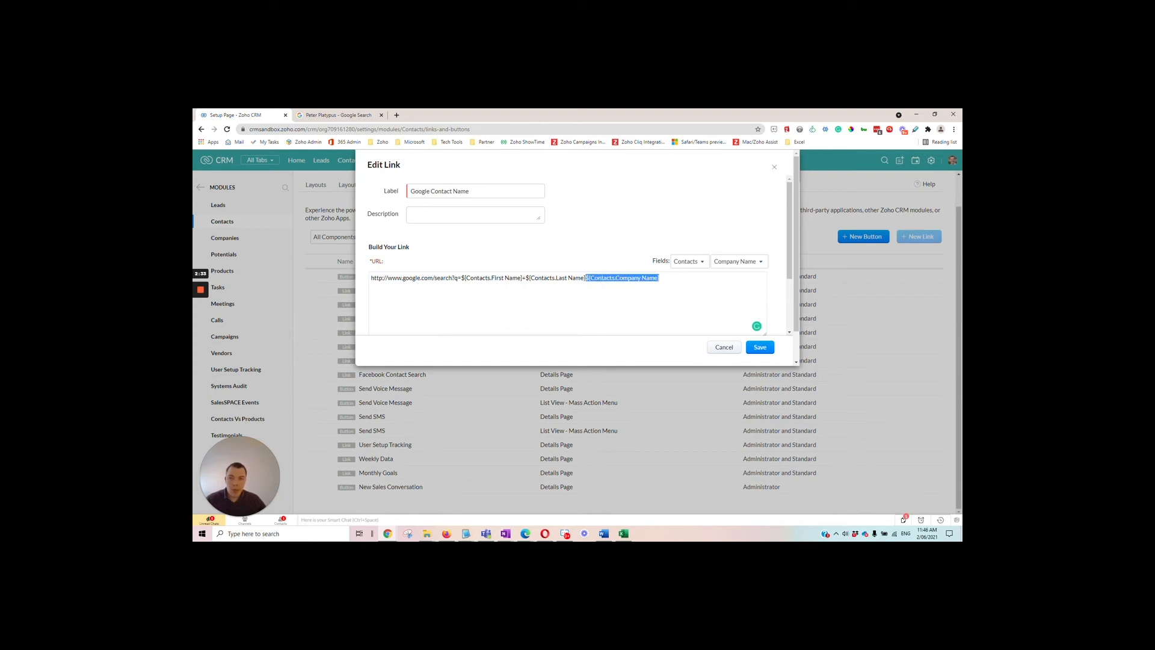
left_click(660, 278)
left_click_drag(660, 278, 590, 278)
key("BackSpace")
key("BackSpace")
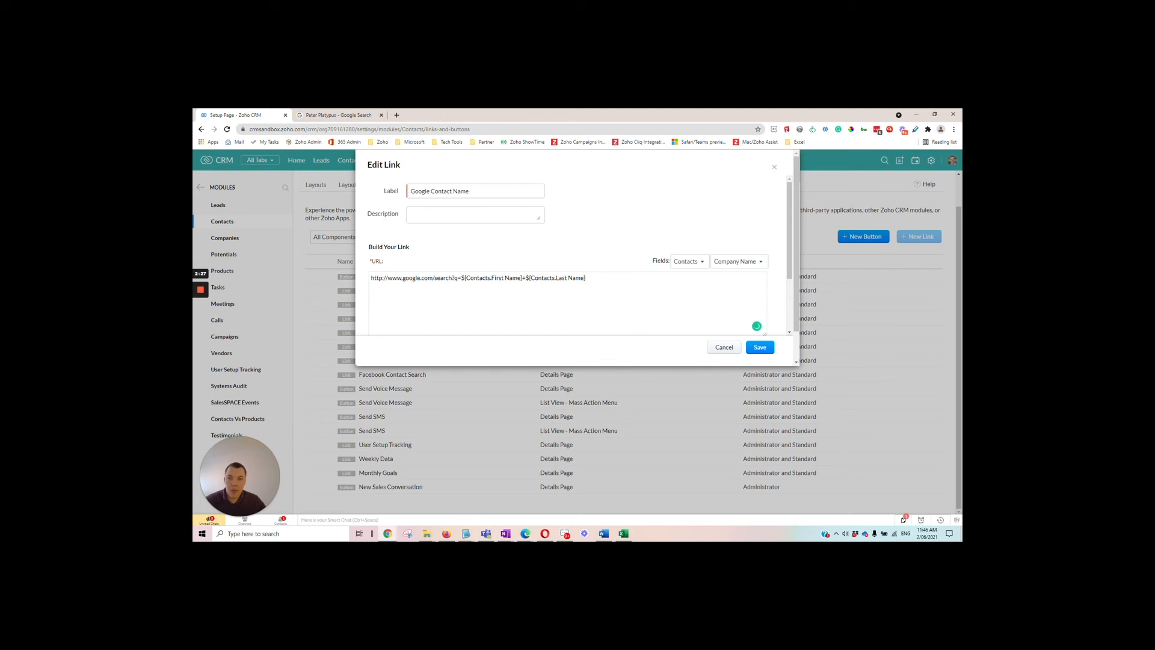
left_click_drag(454, 278, 462, 278)
left_click(454, 278)
left_click_drag(586, 278, 434, 278)
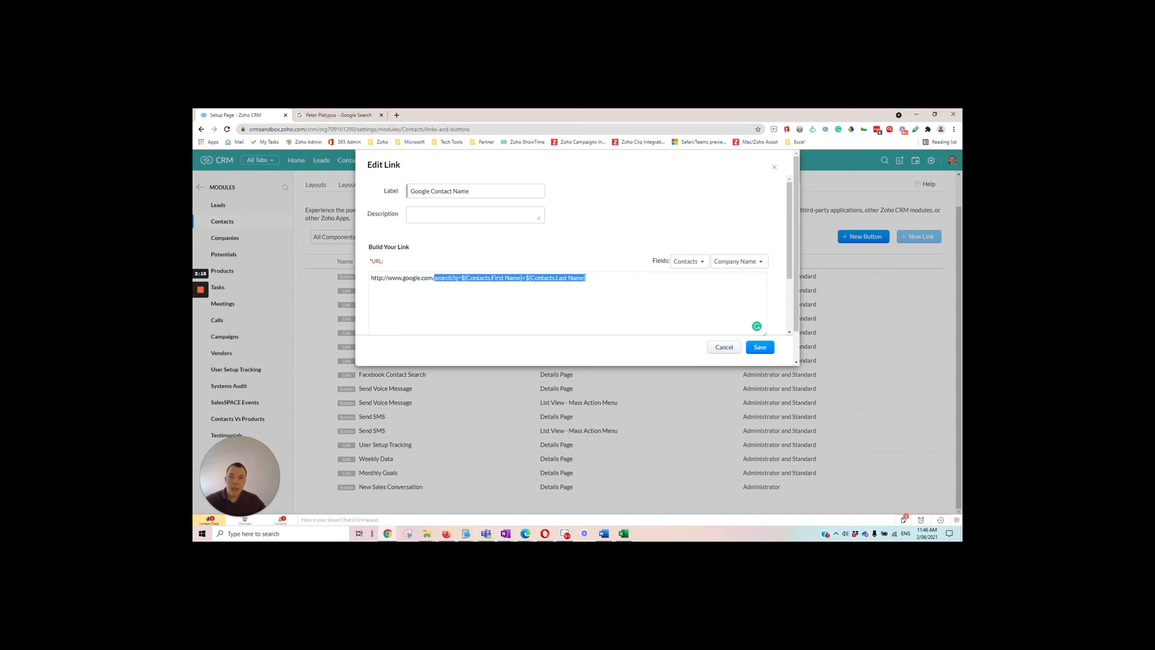
key("BackSpace")
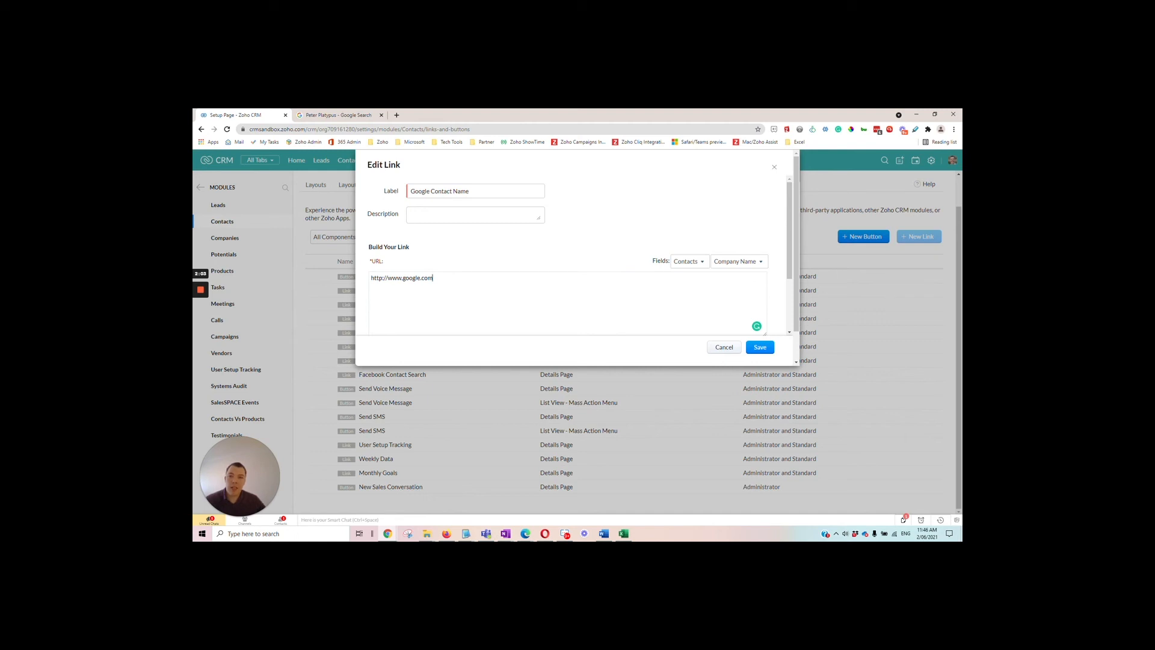
left_click(722, 348)
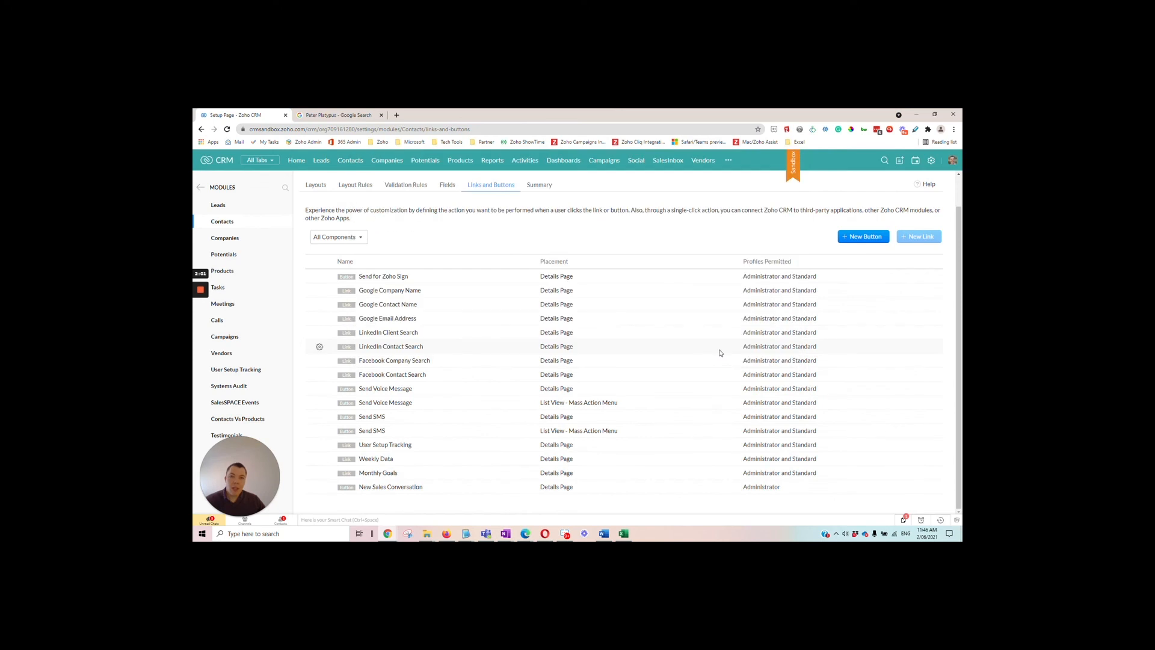
Leave the Contacts module settings and return to the contact's record
mouse_move(925, 238)
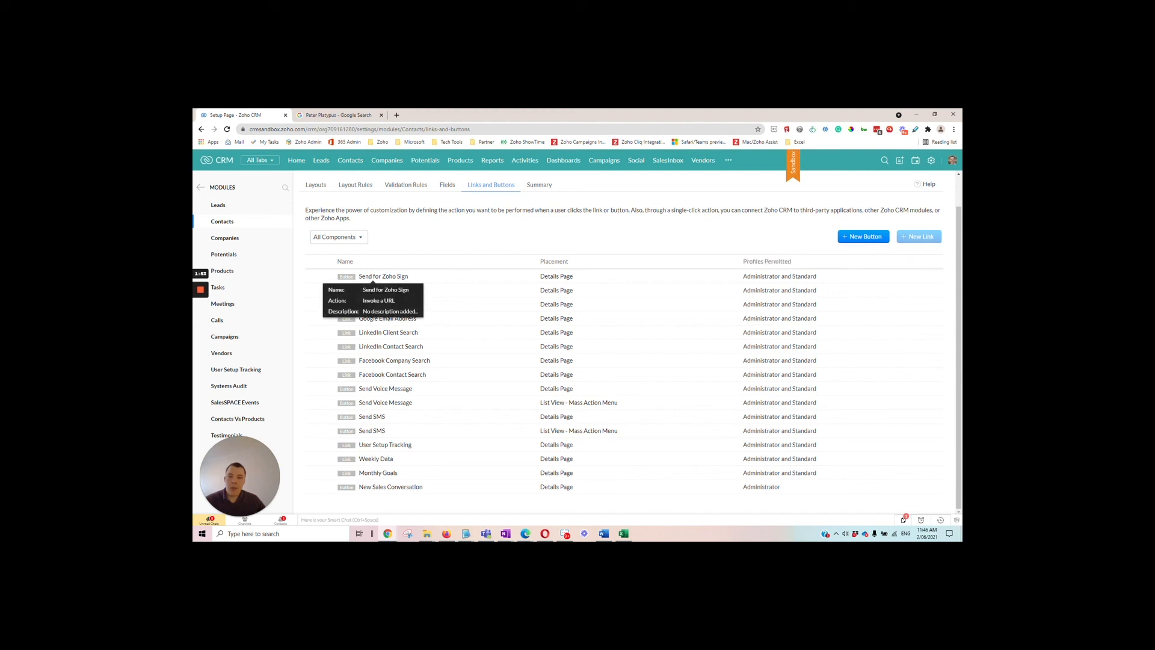
left_click(202, 131)
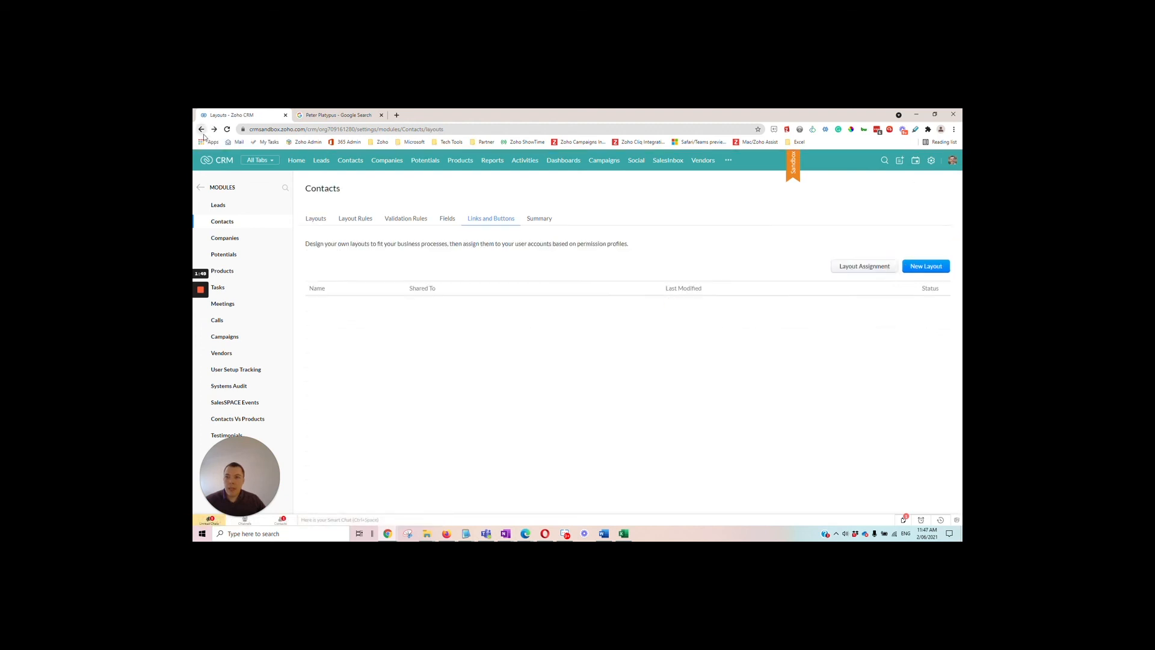
left_click(202, 130)
left_click(202, 130)
left_click(202, 130)
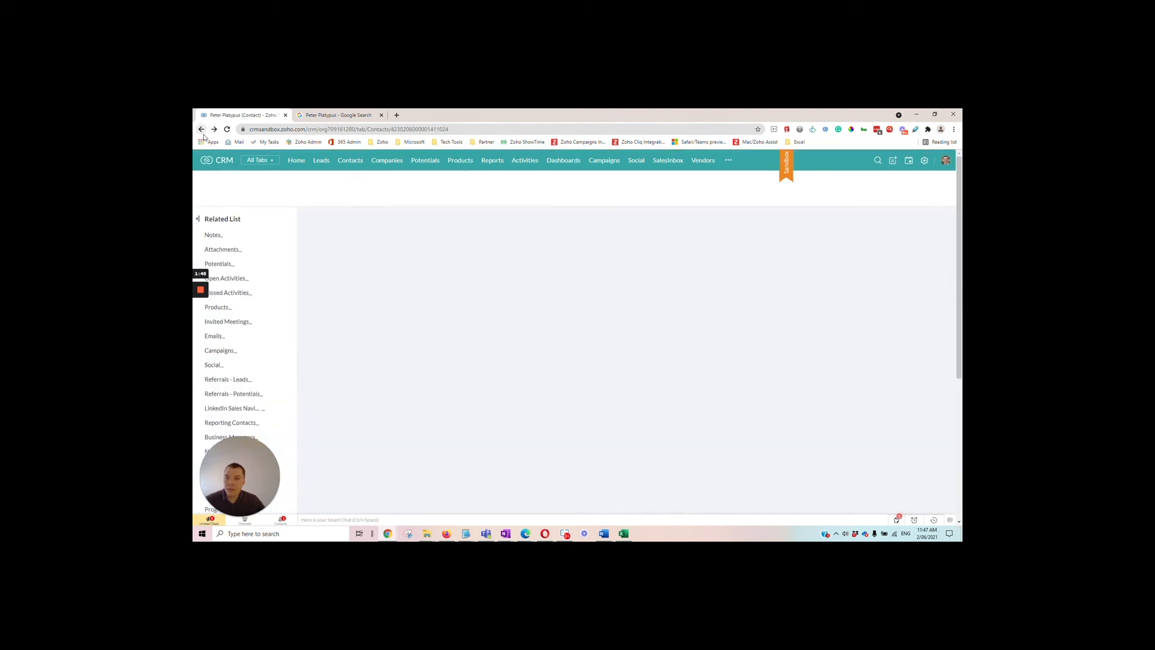